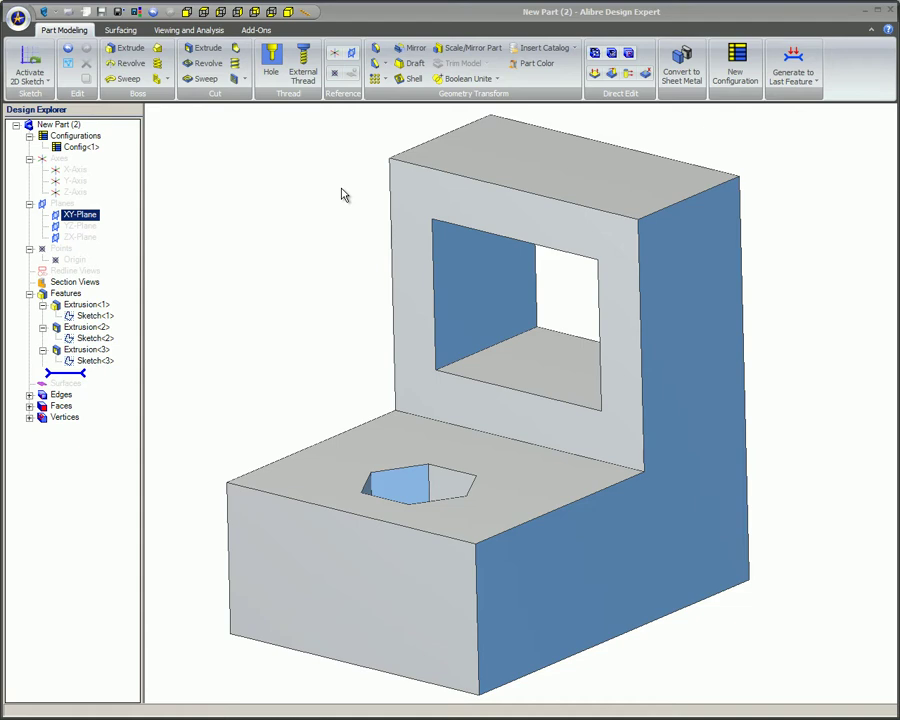
- Fillet the edges around the window frame's front face
{"action": "left_click", "coordinate": [377, 52]}
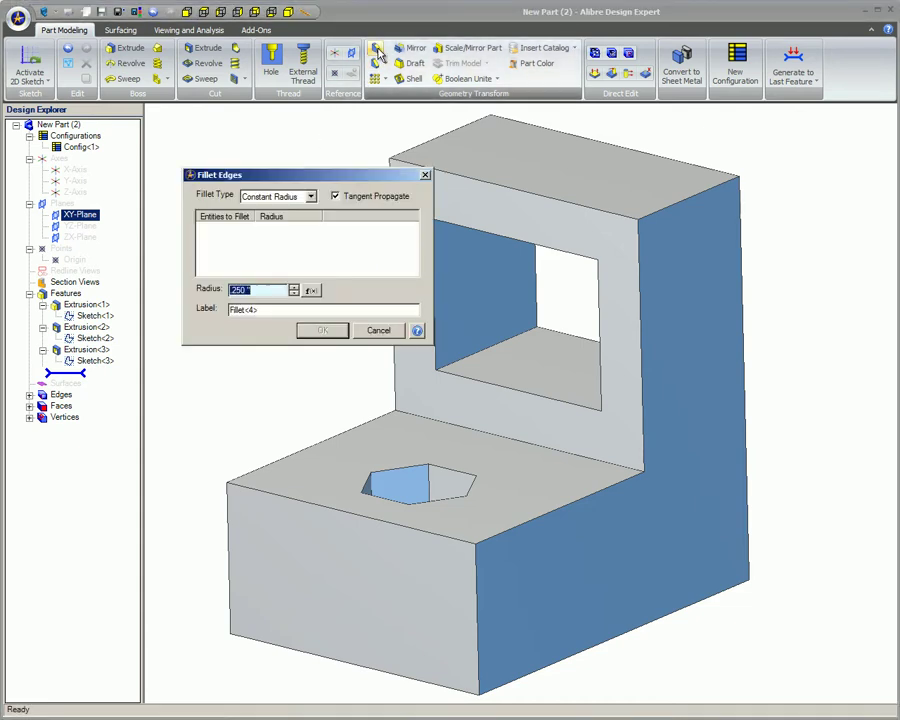
{"action": "left_click", "coordinate": [372, 267]}
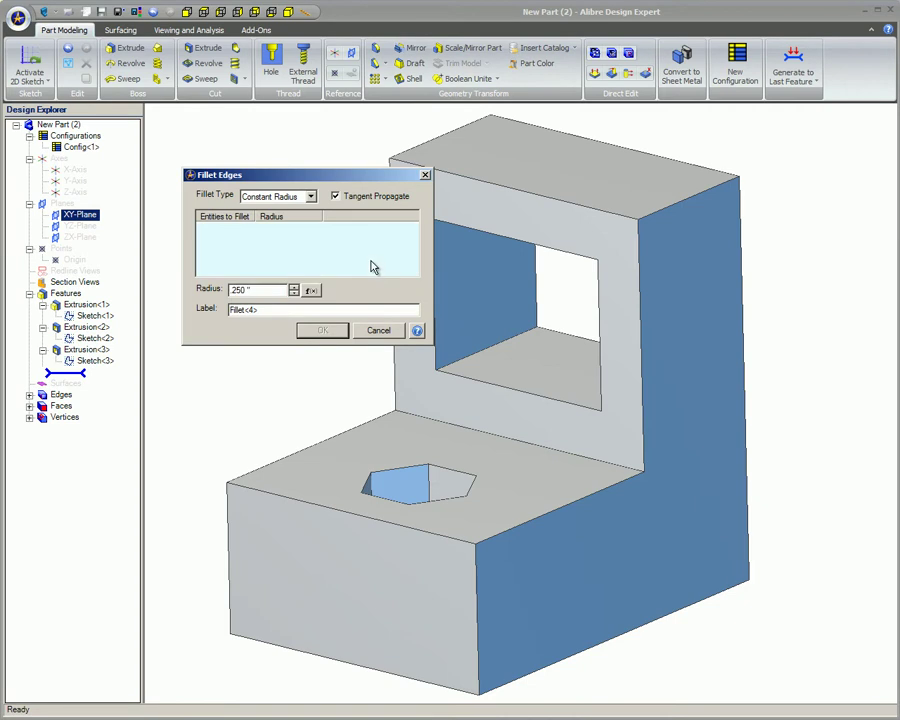
{"action": "left_click", "coordinate": [621, 357]}
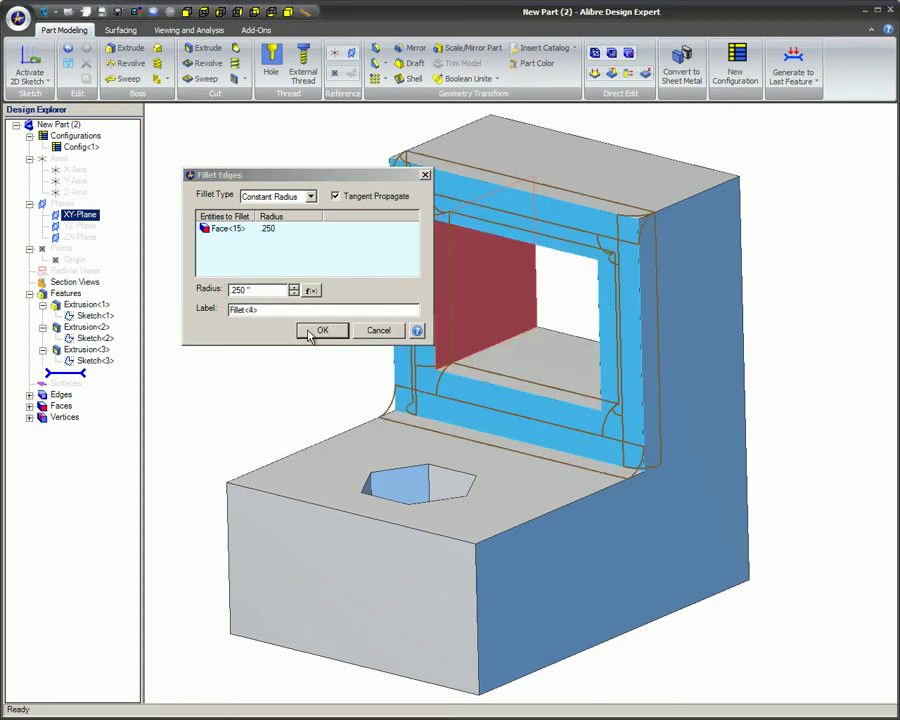
{"action": "left_click", "coordinate": [312, 331]}
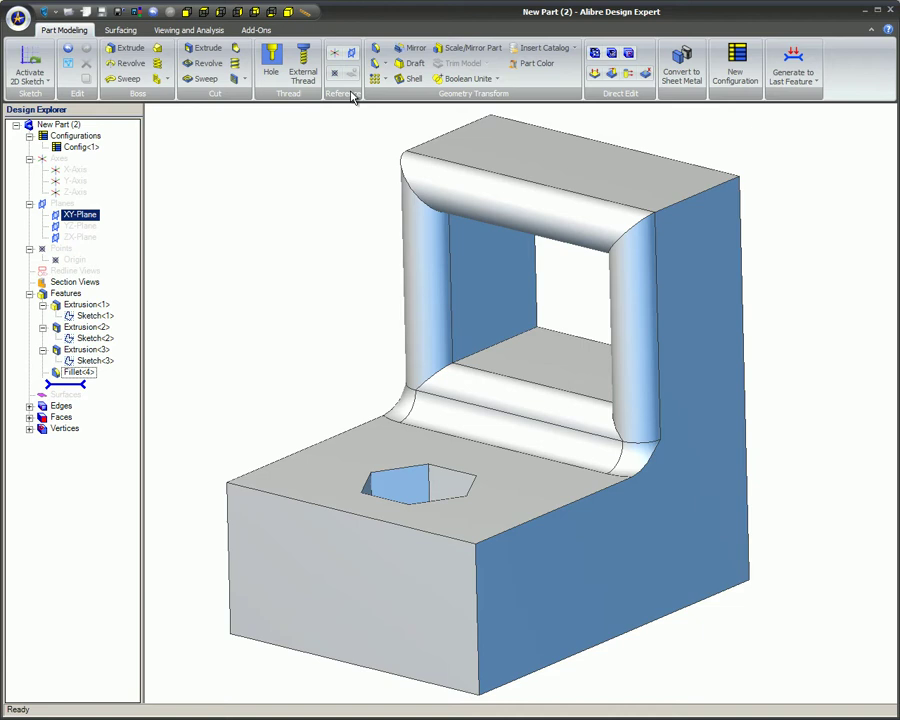
- Chamfer the lower block's front face edges with an equal distance of .250
{"action": "left_click", "coordinate": [351, 53]}
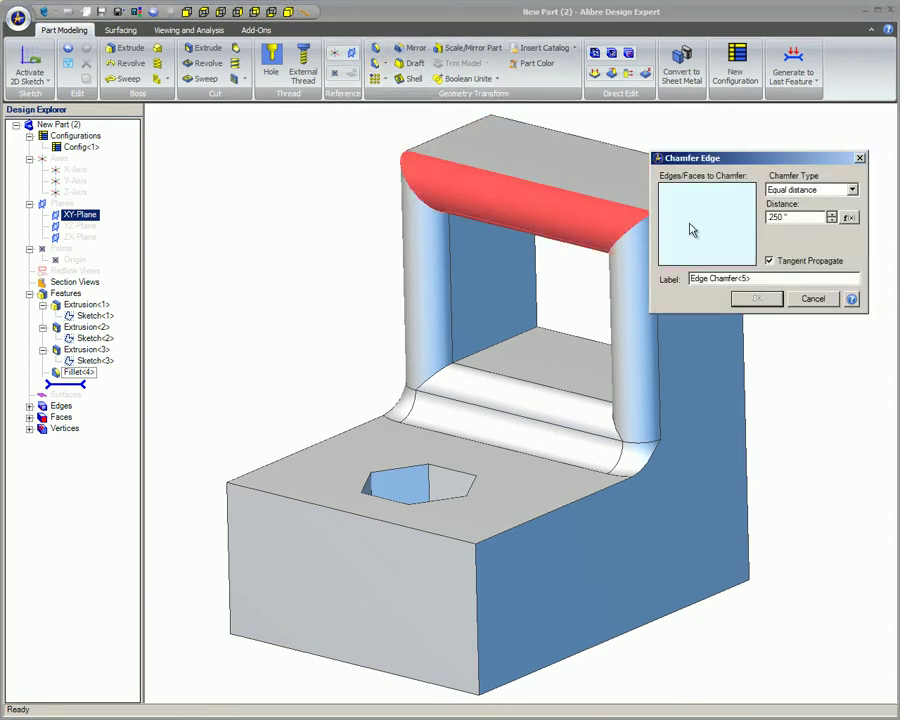
{"action": "left_click", "coordinate": [372, 574]}
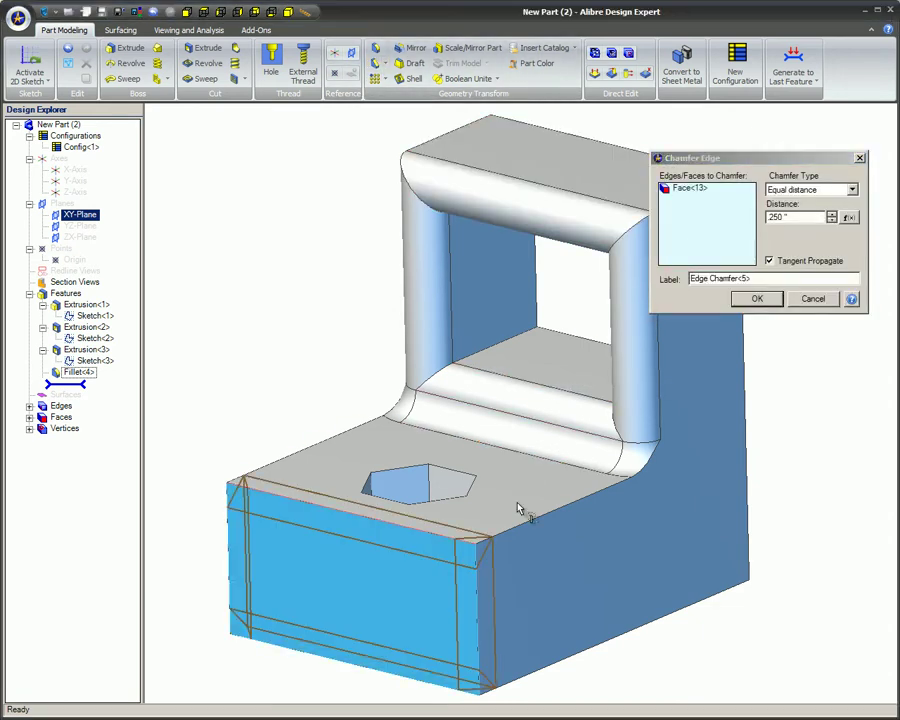
{"action": "left_click", "coordinate": [757, 298]}
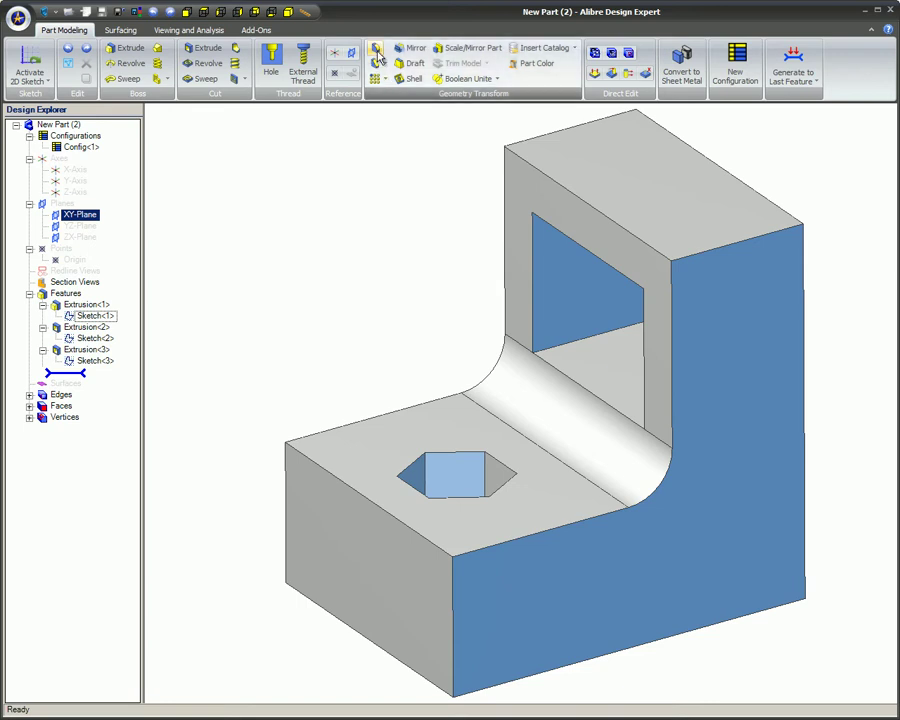
- Fillet the vertical inner corner edge, then undo that fillet
{"action": "left_click", "coordinate": [376, 50]}
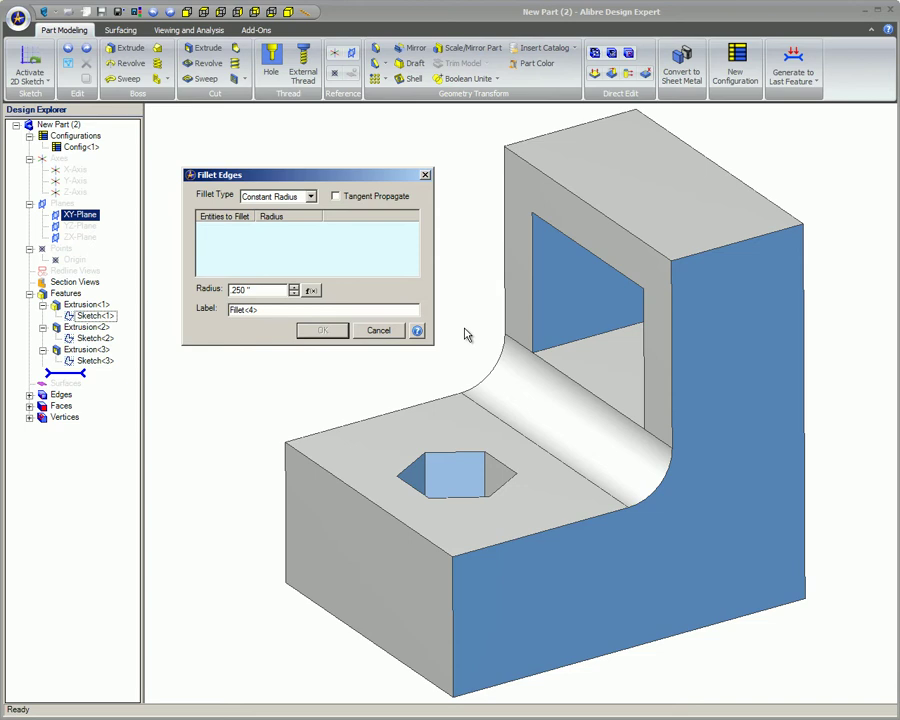
{"action": "left_click", "coordinate": [672, 366]}
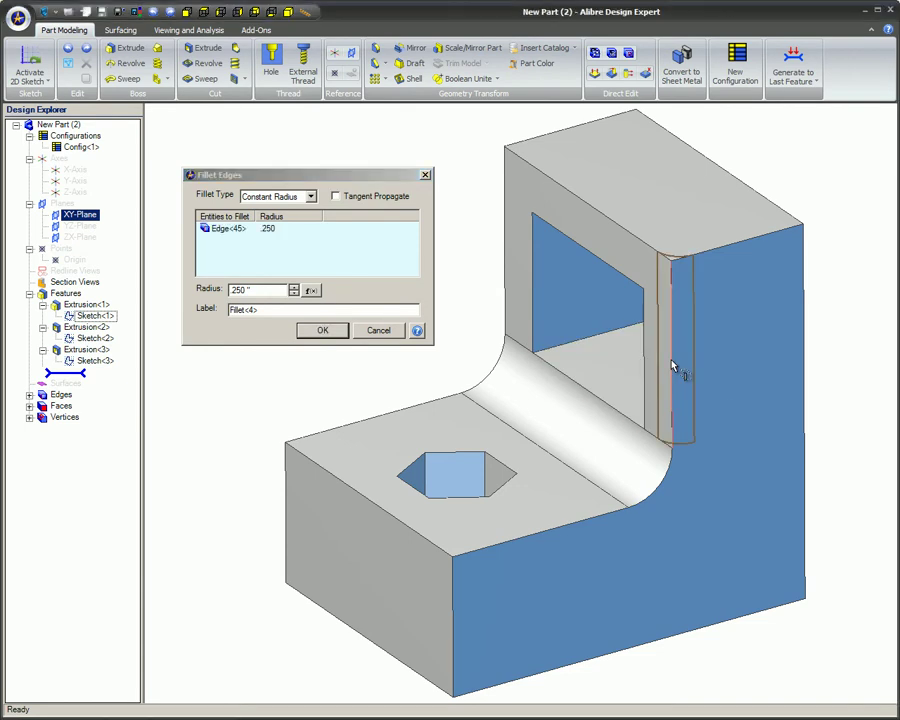
{"action": "left_click", "coordinate": [312, 331]}
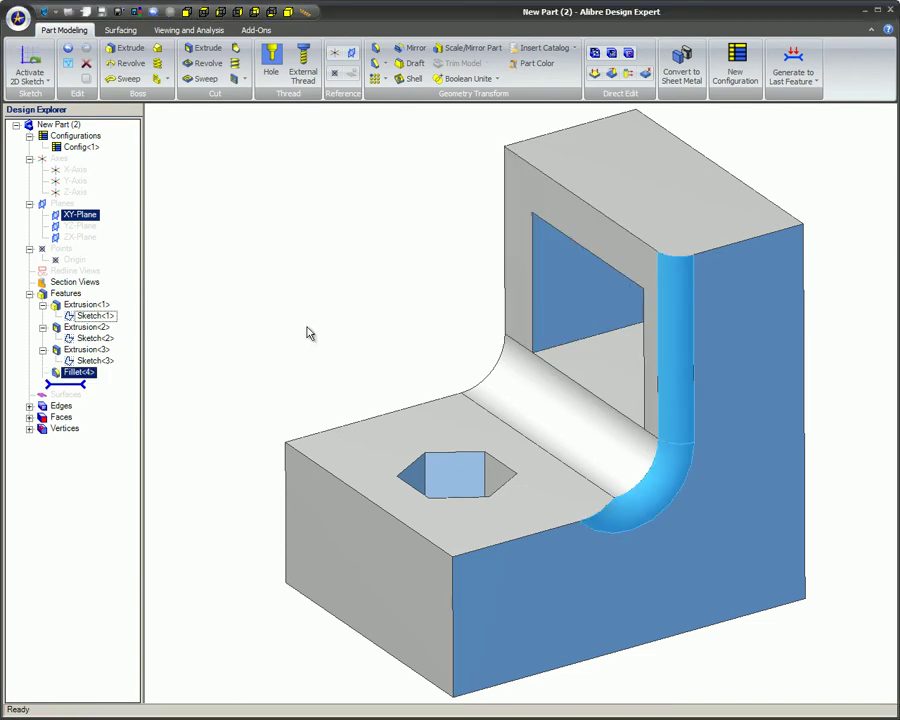
{"action": "left_click", "coordinate": [310, 333]}
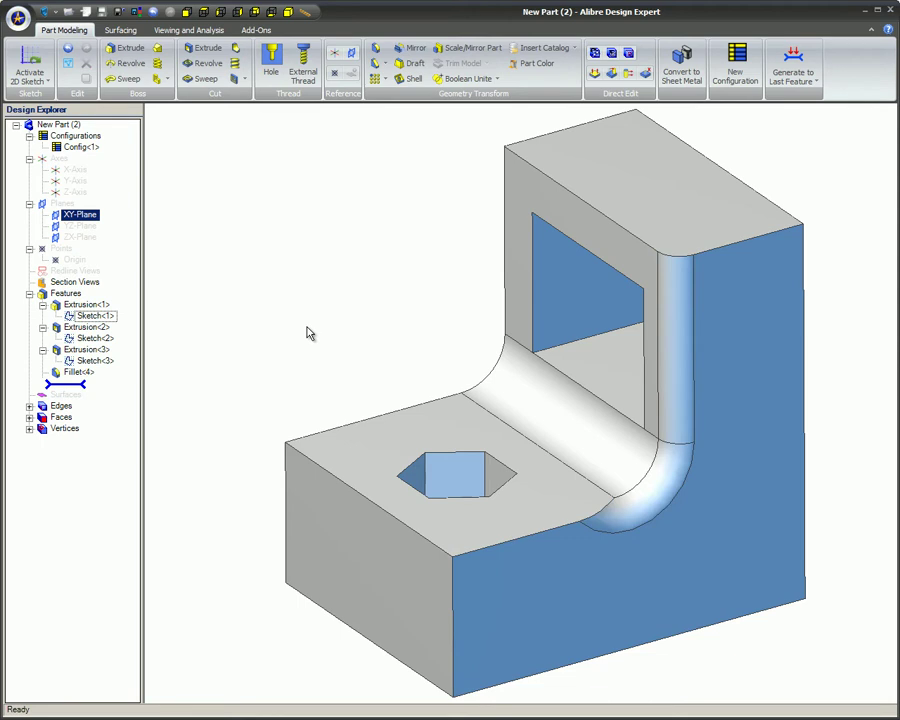
{"action": "key", "text": "ctrl+z"}
- Re-fillet the inner corner edge with Tangent Propagate so it follows the curved corner
{"action": "left_click", "coordinate": [375, 48]}
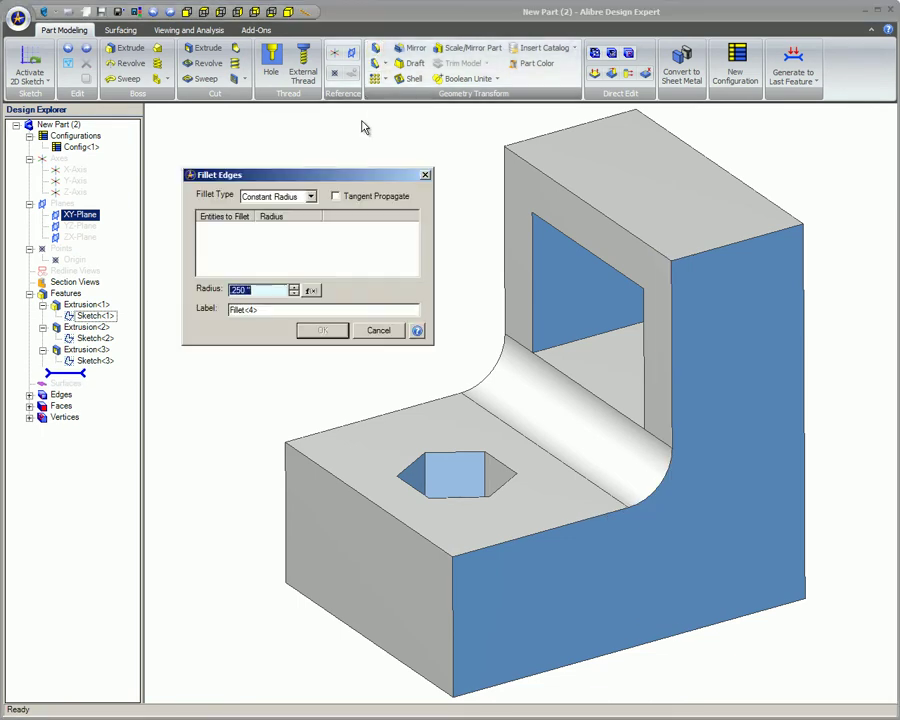
{"action": "left_click", "coordinate": [336, 197]}
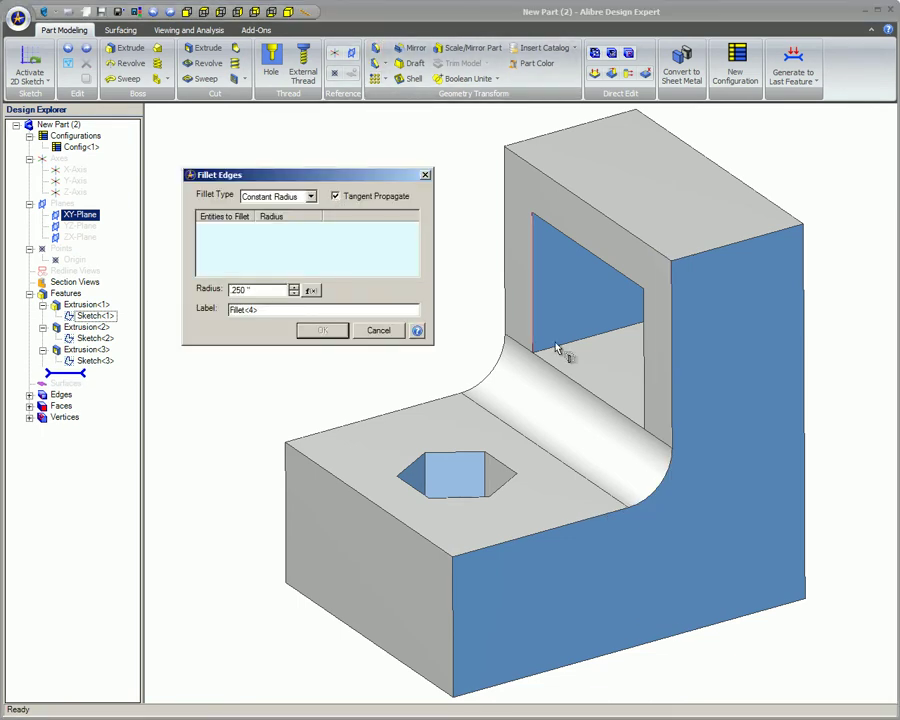
{"action": "left_click", "coordinate": [673, 345]}
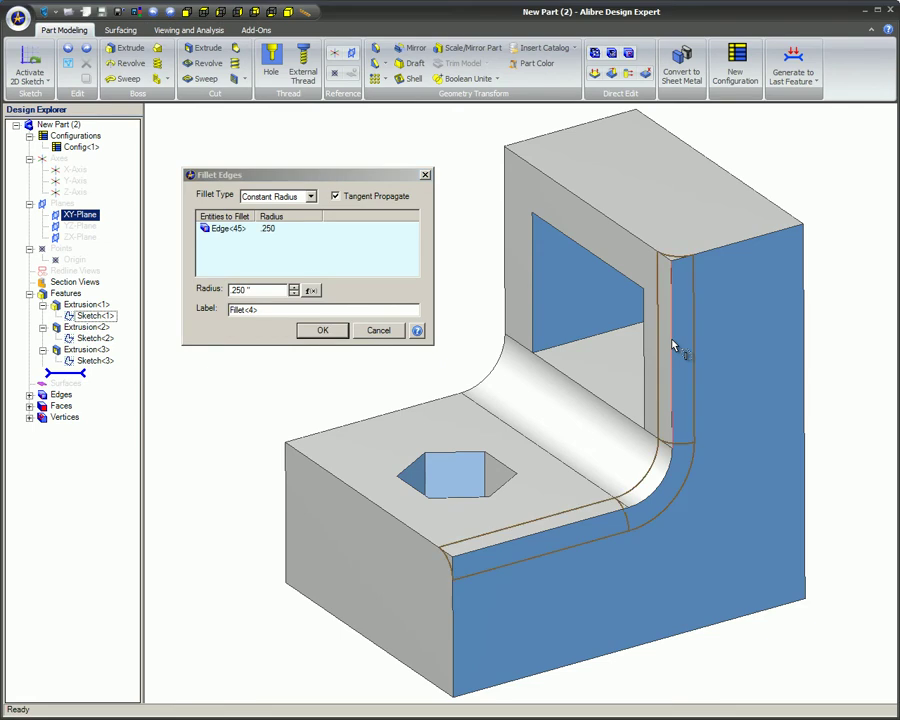
{"action": "left_click", "coordinate": [324, 333]}
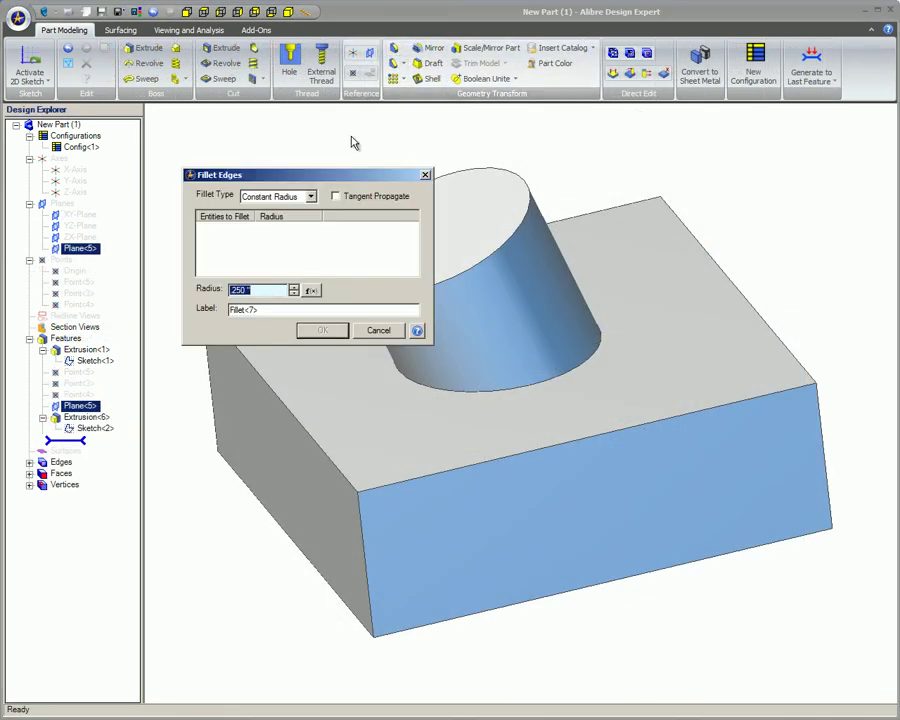
- Switch the fillet type to Variable Radius and select the block's front top edge
{"action": "left_click", "coordinate": [310, 196]}
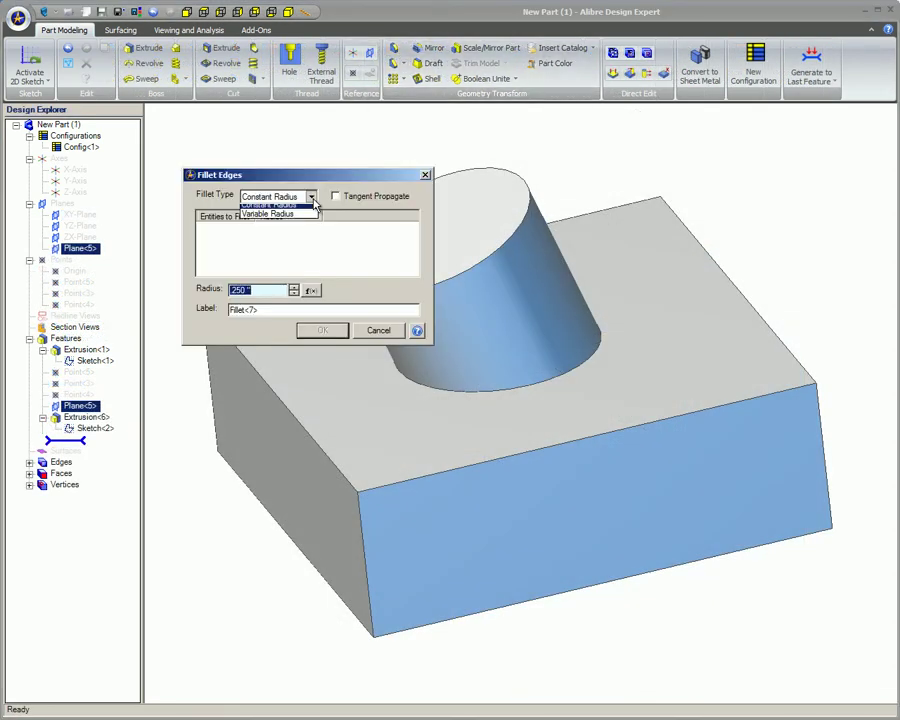
{"action": "left_click", "coordinate": [271, 218]}
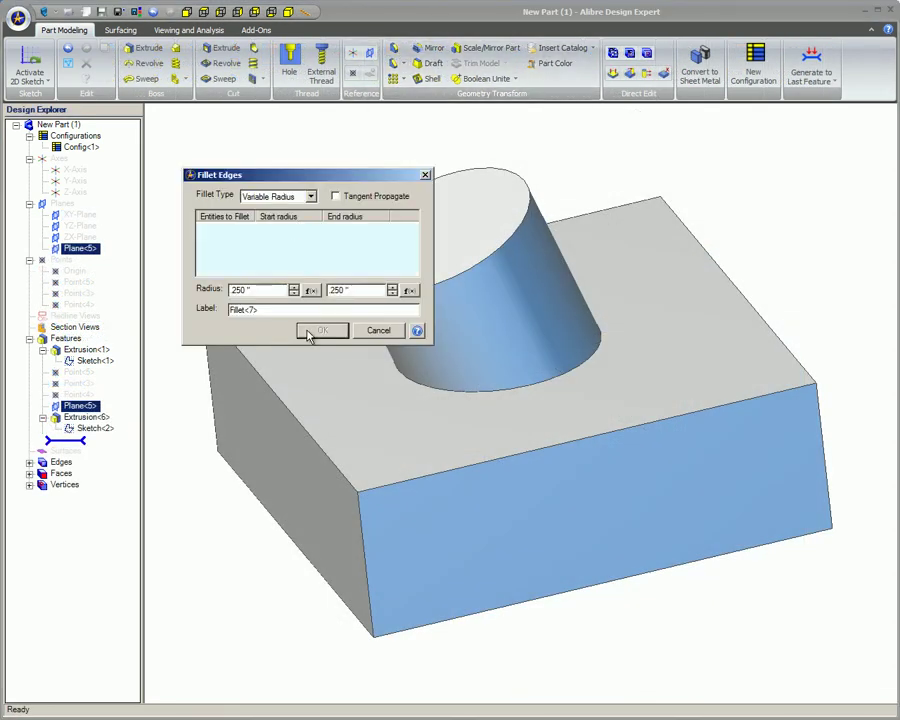
{"action": "left_click", "coordinate": [435, 483]}
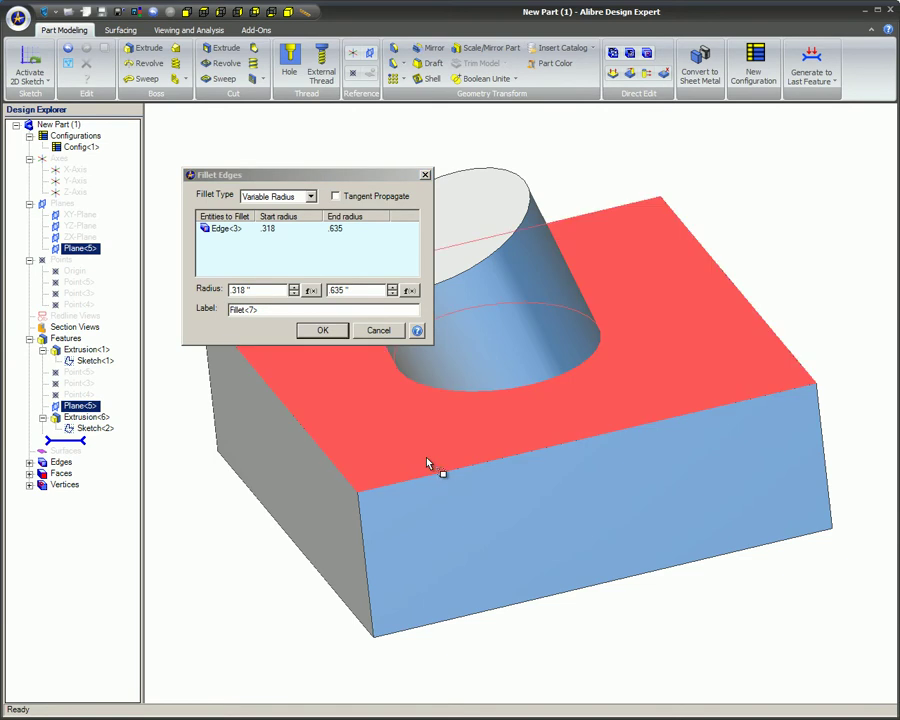
- Set start radius .125 and end radius .500, then apply the variable fillet
{"action": "left_click_drag", "start_coordinate": [247, 290], "coordinate": [230, 295]}
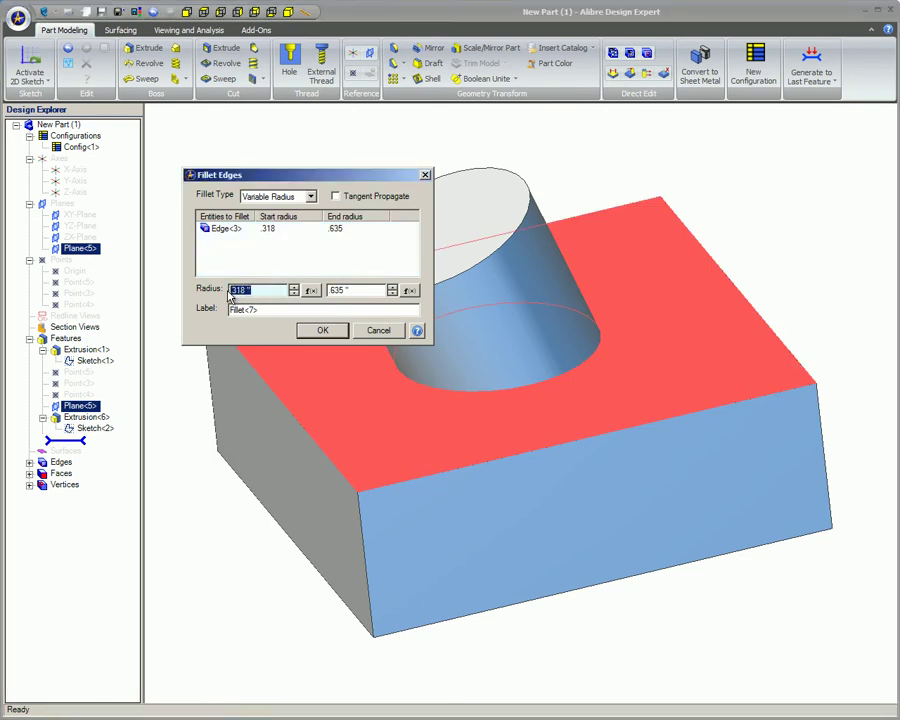
{"action": "type", "text": "125"}
{"action": "left_click_drag", "start_coordinate": [352, 290], "coordinate": [326, 293]}
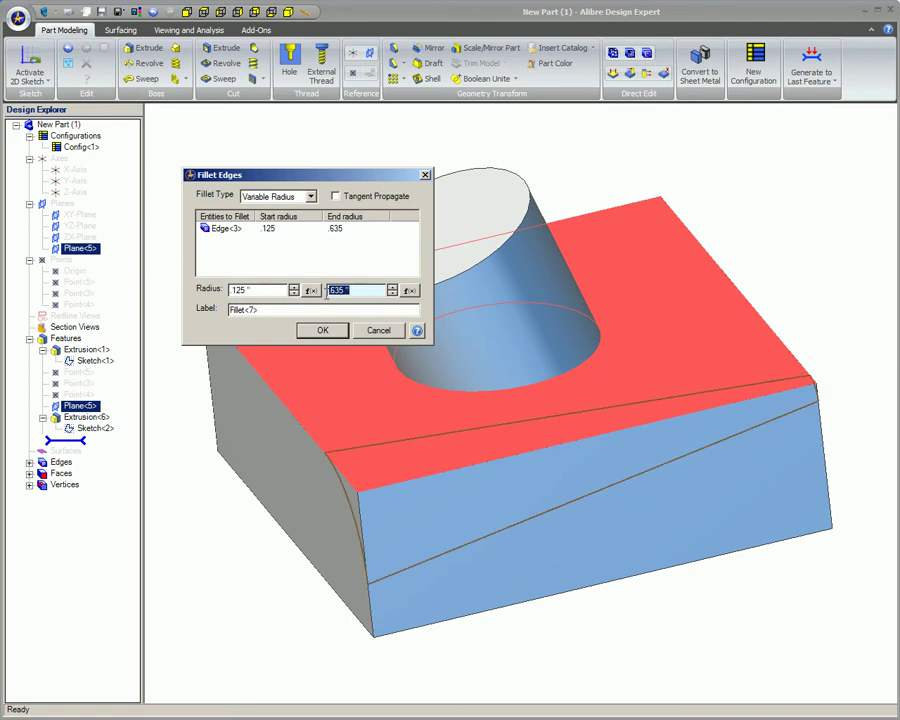
{"action": "key", "text": "BackSpace"}
{"action": "type", "text": ".5"}
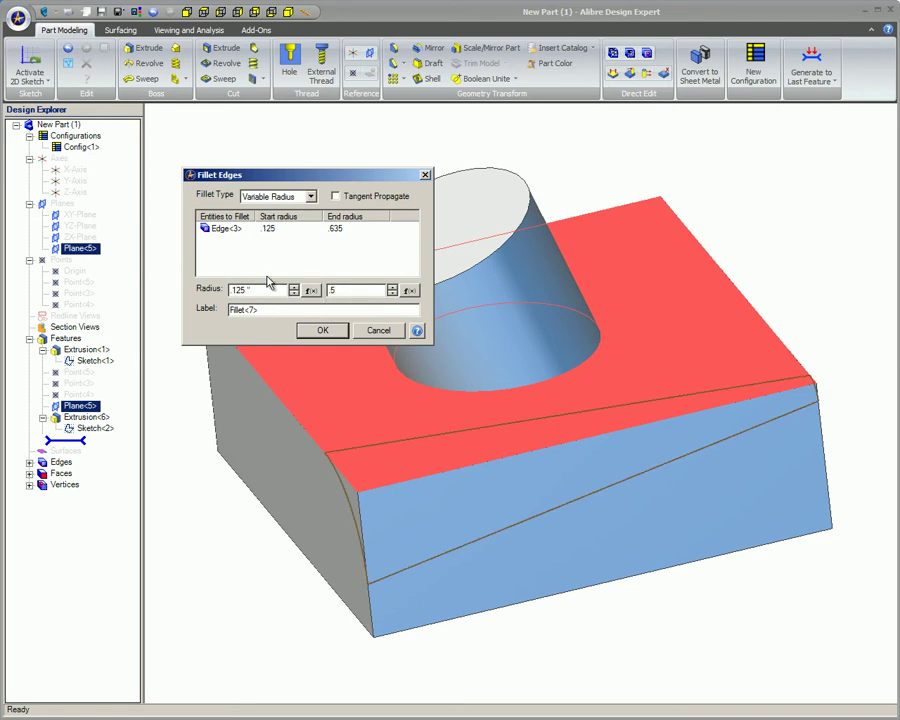
{"action": "left_click", "coordinate": [262, 290]}
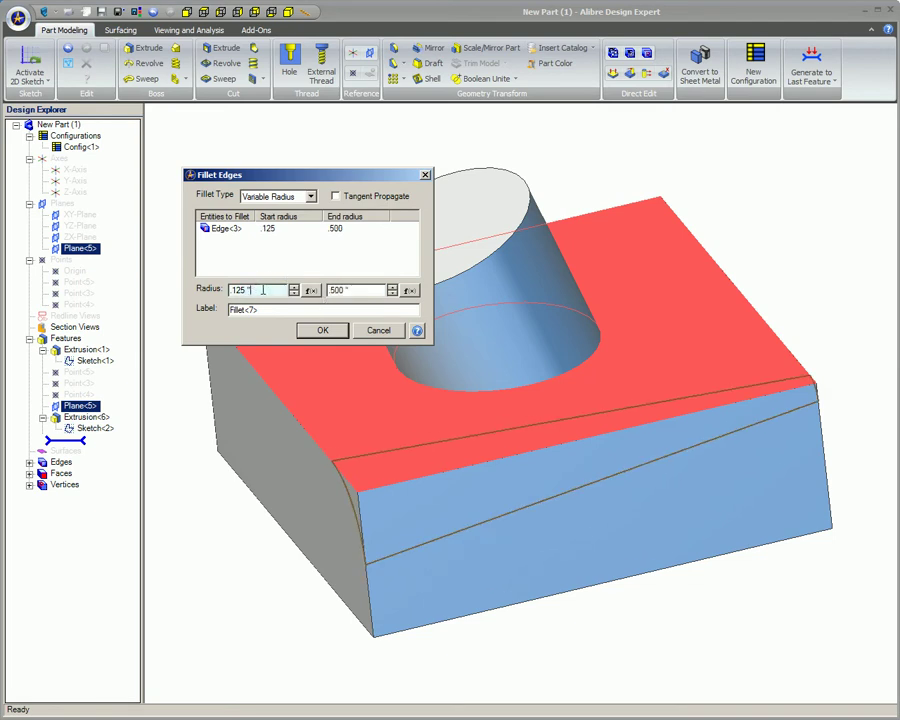
{"action": "left_click", "coordinate": [392, 287]}
{"action": "left_click", "coordinate": [392, 287]}
{"action": "left_click", "coordinate": [392, 287]}
{"action": "left_click", "coordinate": [392, 287]}
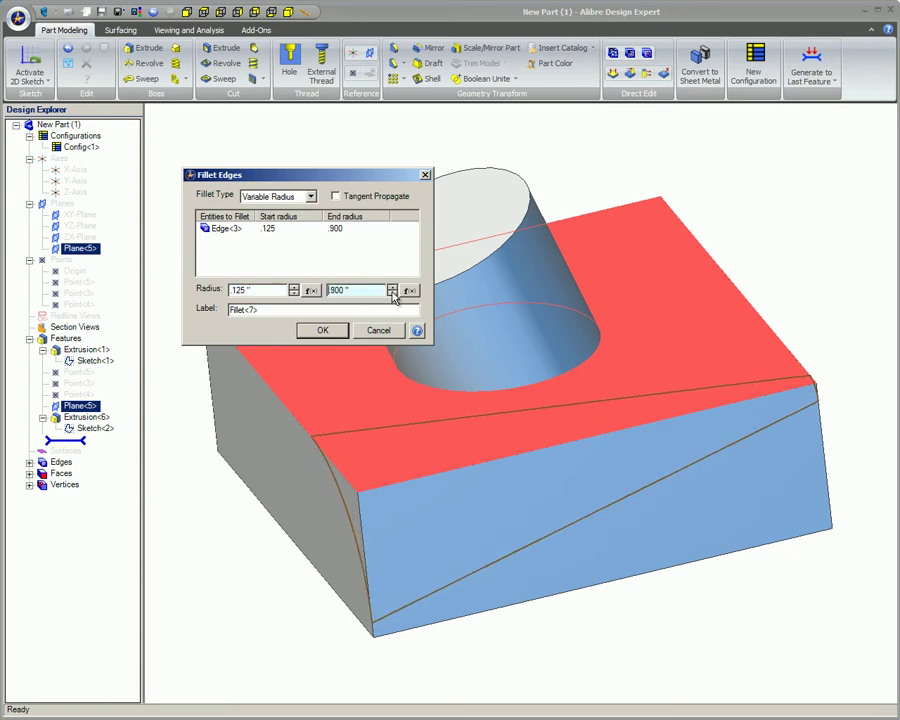
{"action": "left_click", "coordinate": [392, 294]}
{"action": "left_click", "coordinate": [392, 294]}
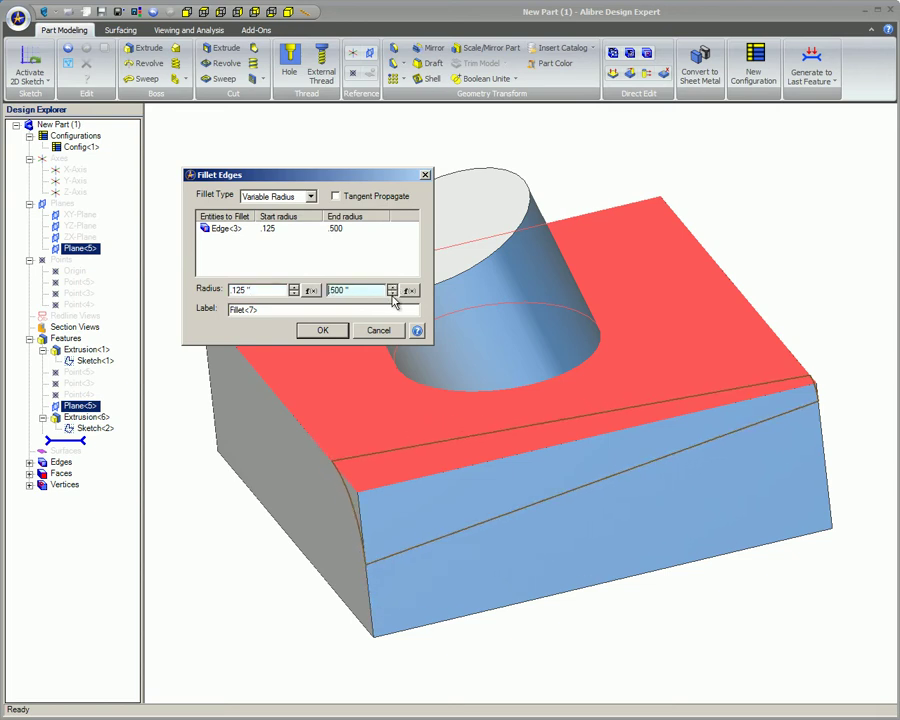
{"action": "left_click", "coordinate": [318, 331]}
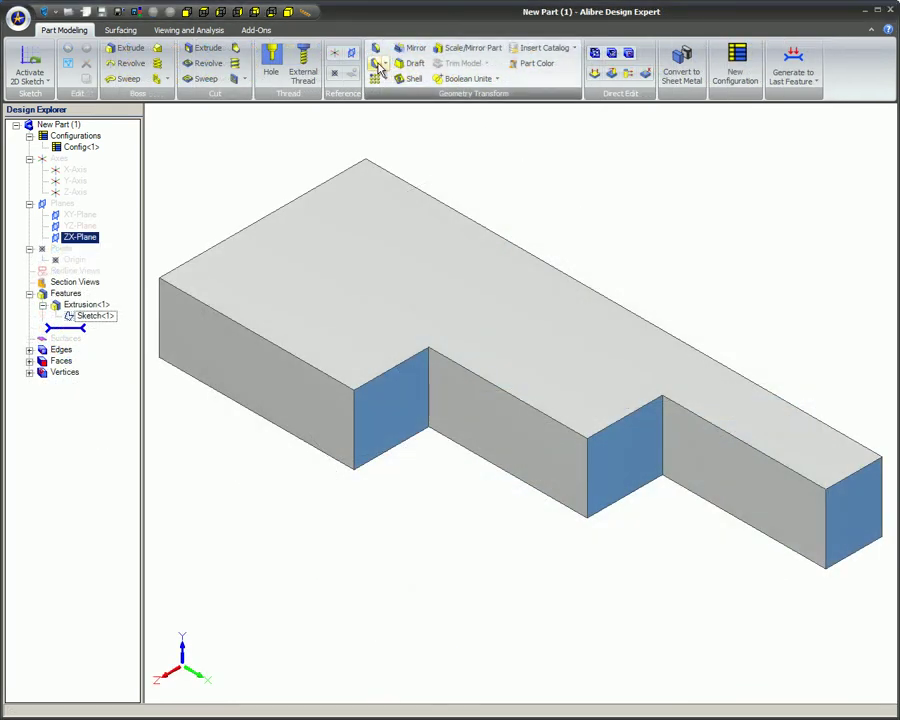
- Chamfer the far-right top edge with an equal distance of .250
{"action": "left_click", "coordinate": [377, 64]}
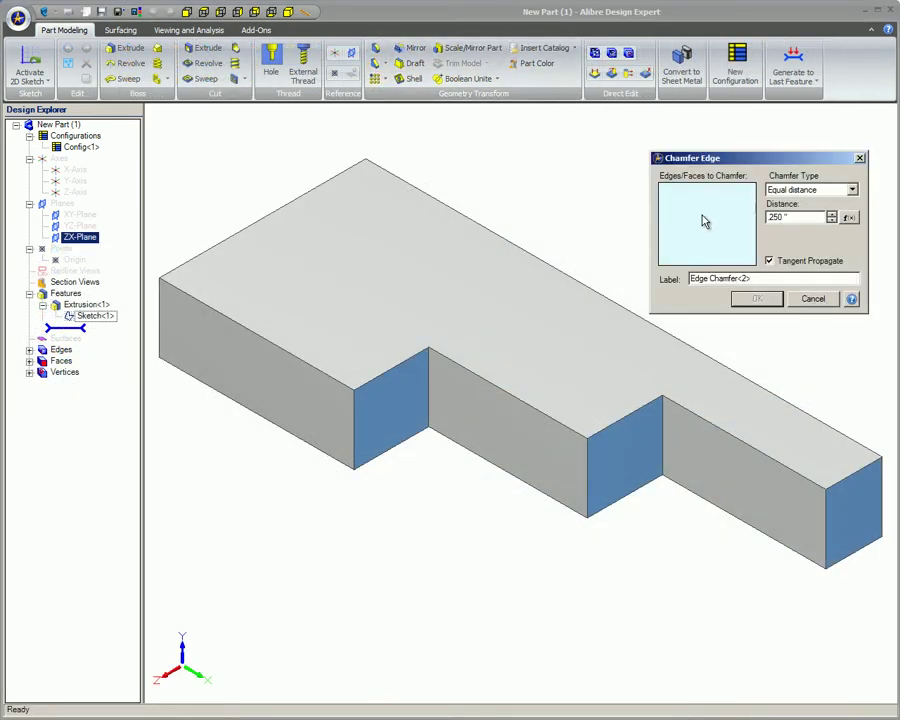
{"action": "left_click", "coordinate": [737, 445]}
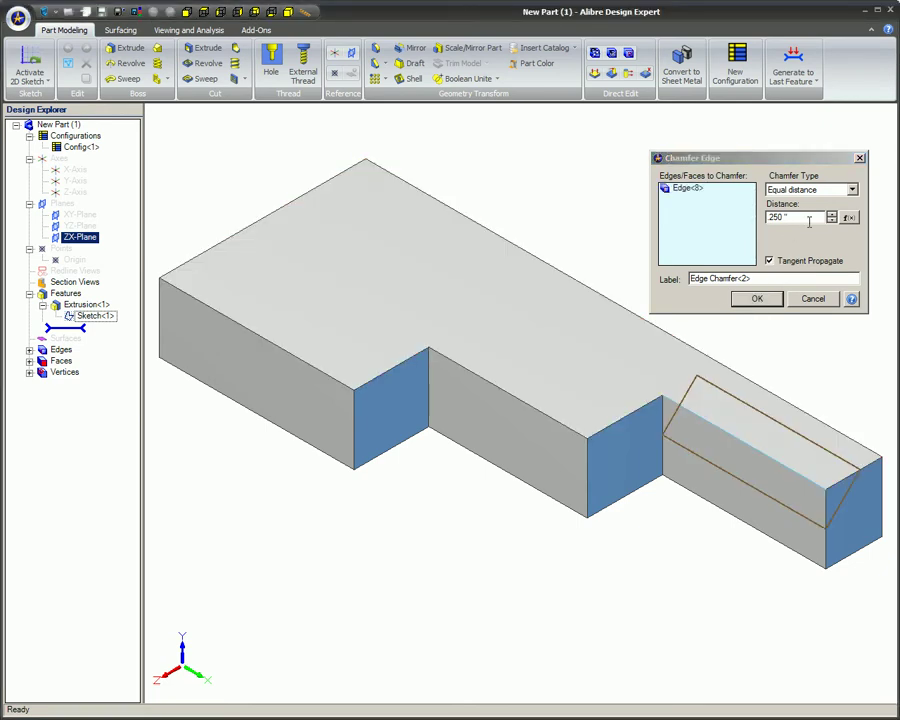
{"action": "left_click", "coordinate": [752, 299]}
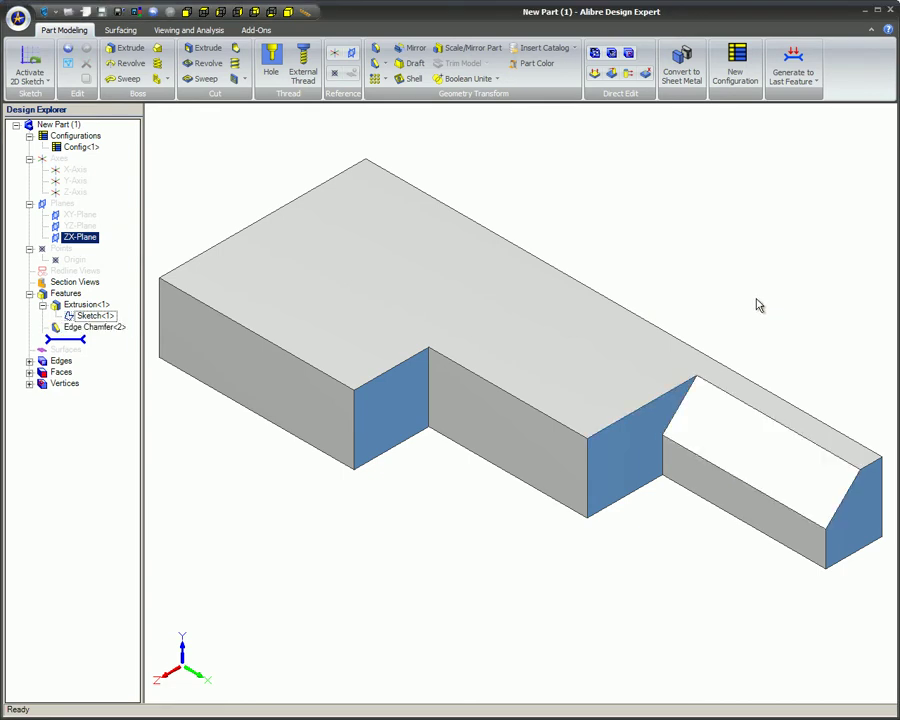
- Chamfer the middle top edge using Angle-Distance at .375 and 15°
{"action": "left_click", "coordinate": [376, 62]}
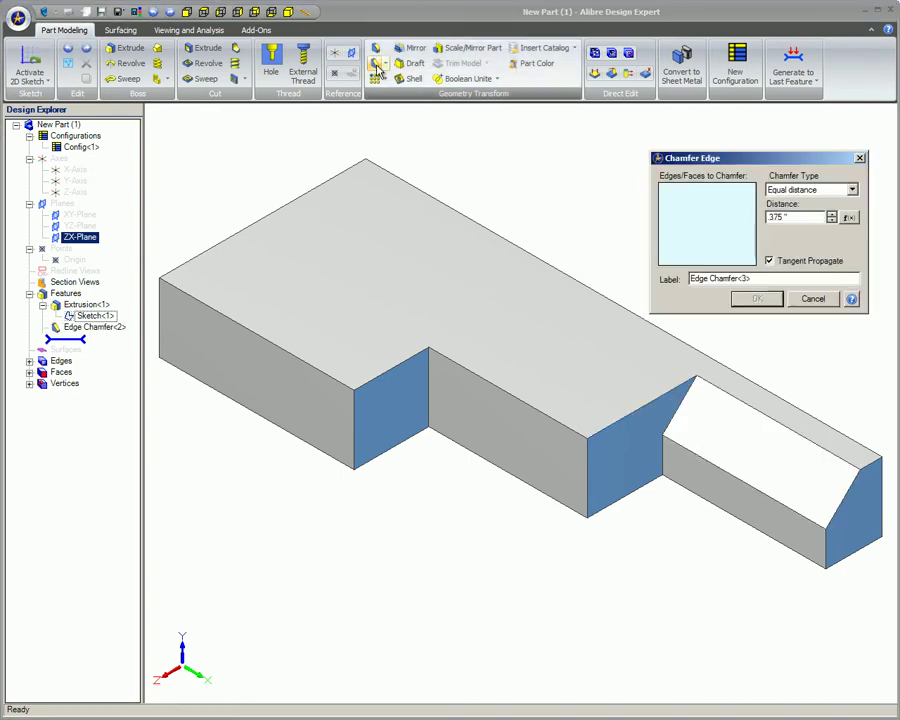
{"action": "left_click", "coordinate": [852, 189]}
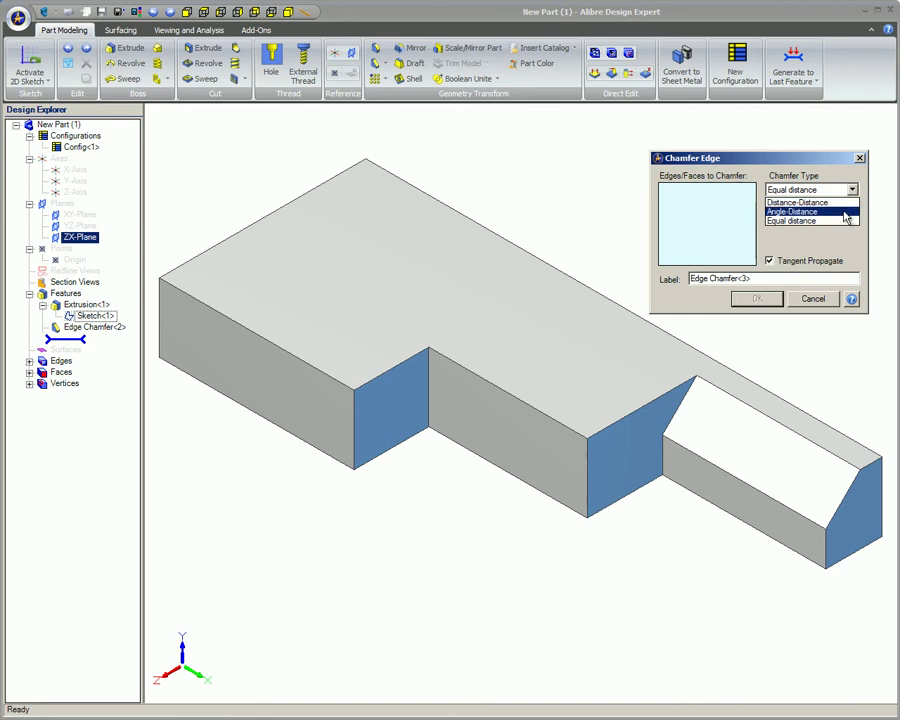
{"action": "left_click", "coordinate": [840, 210]}
{"action": "left_click", "coordinate": [516, 392]}
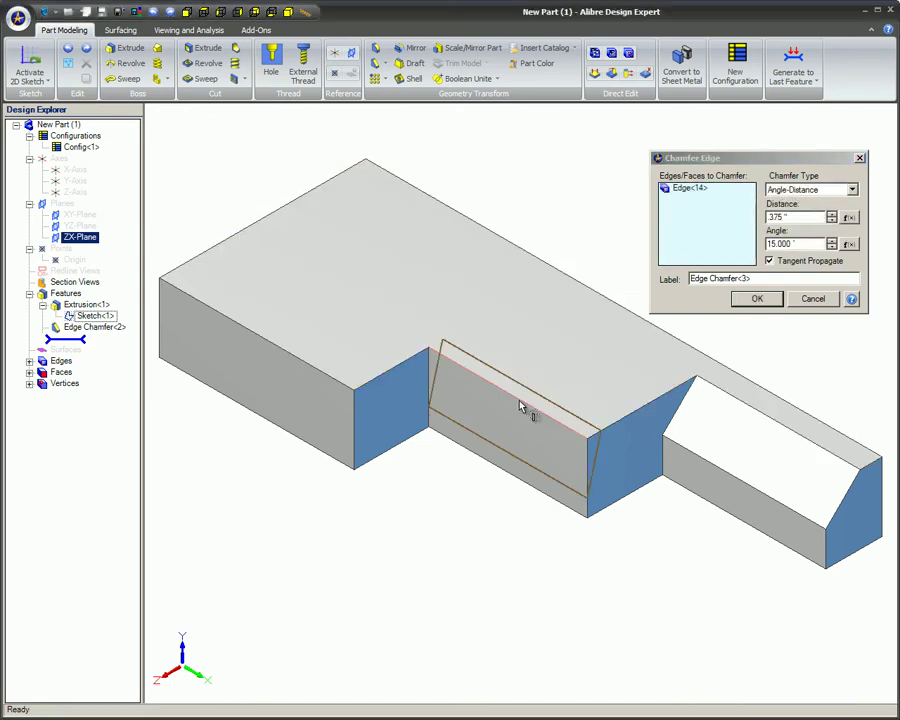
{"action": "left_click", "coordinate": [744, 302]}
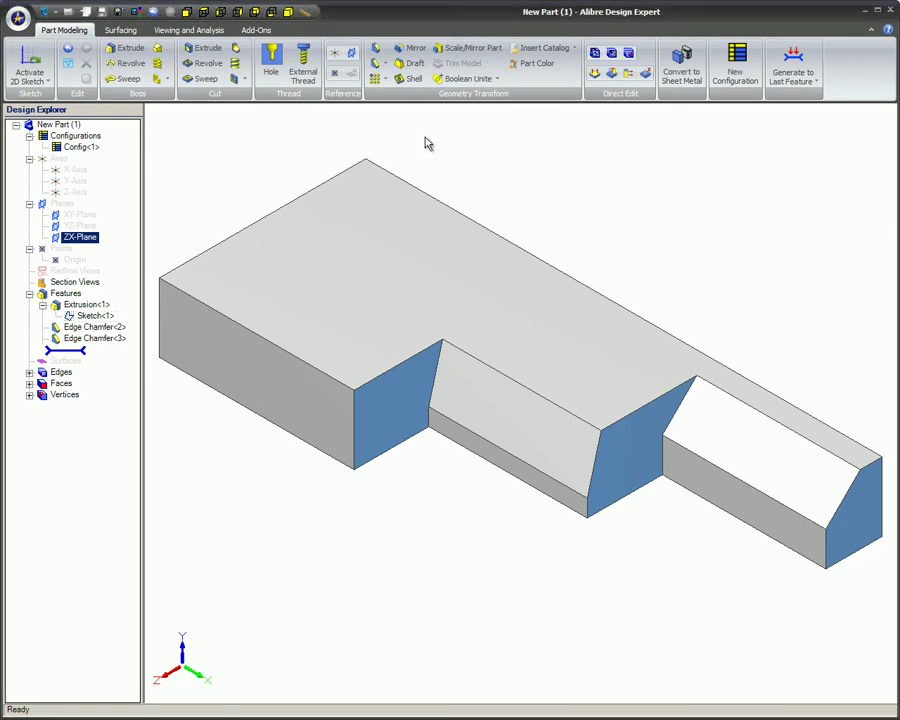
- Add a Distance-Distance chamfer of .250 and .500 to the left front top edge
{"action": "left_click", "coordinate": [373, 66]}
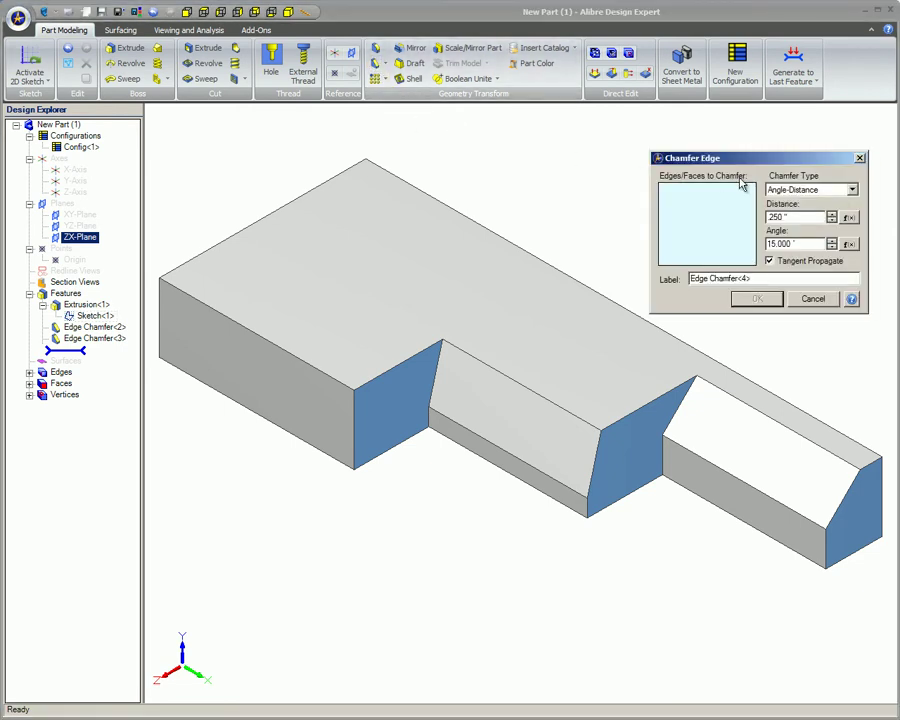
{"action": "left_click", "coordinate": [851, 191]}
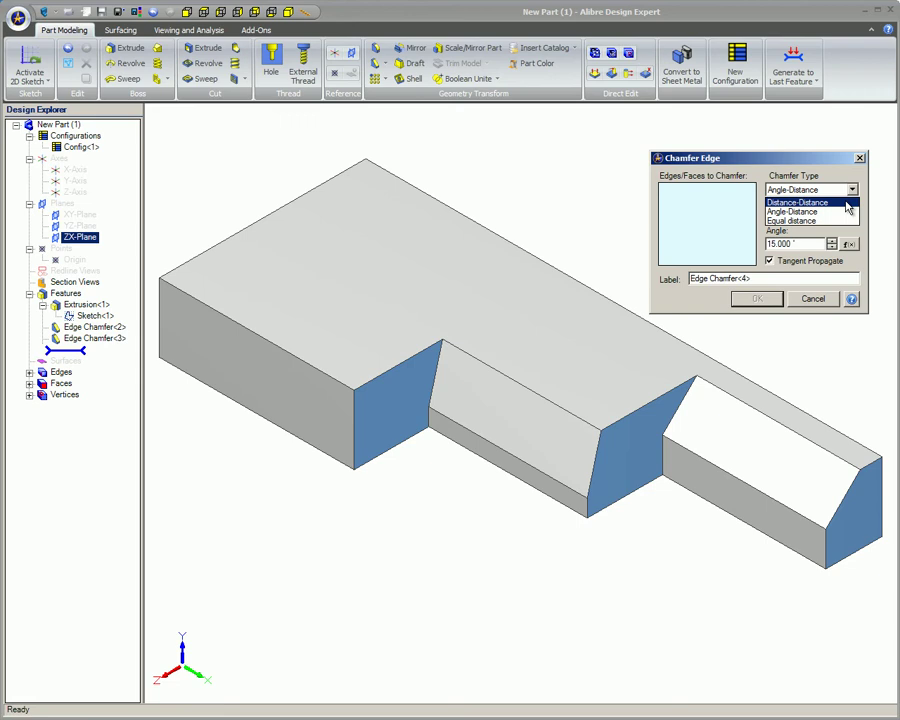
{"action": "left_click", "coordinate": [838, 201]}
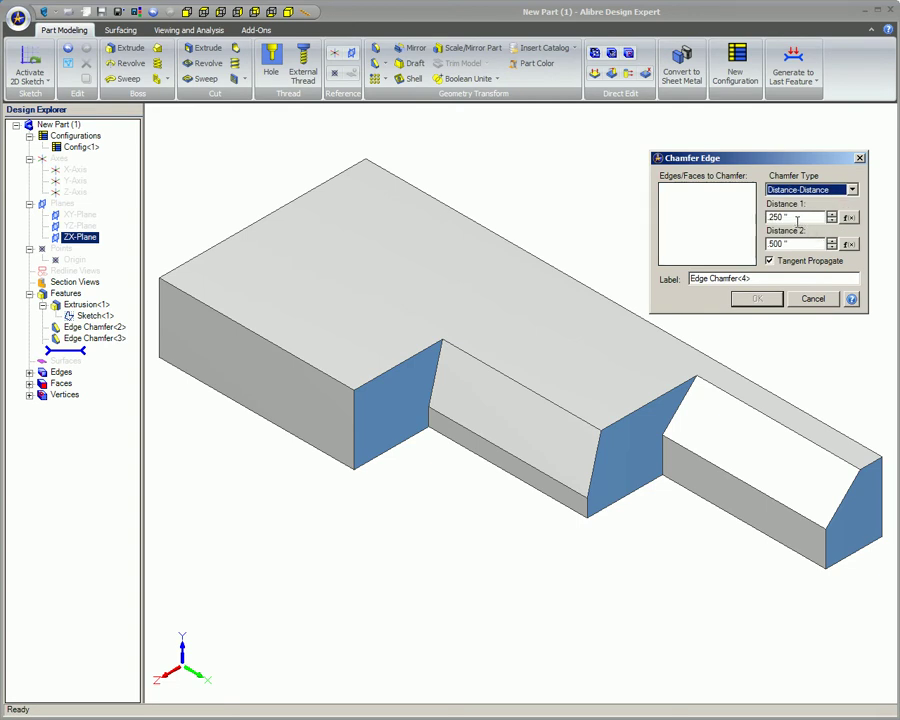
{"action": "left_click", "coordinate": [740, 236]}
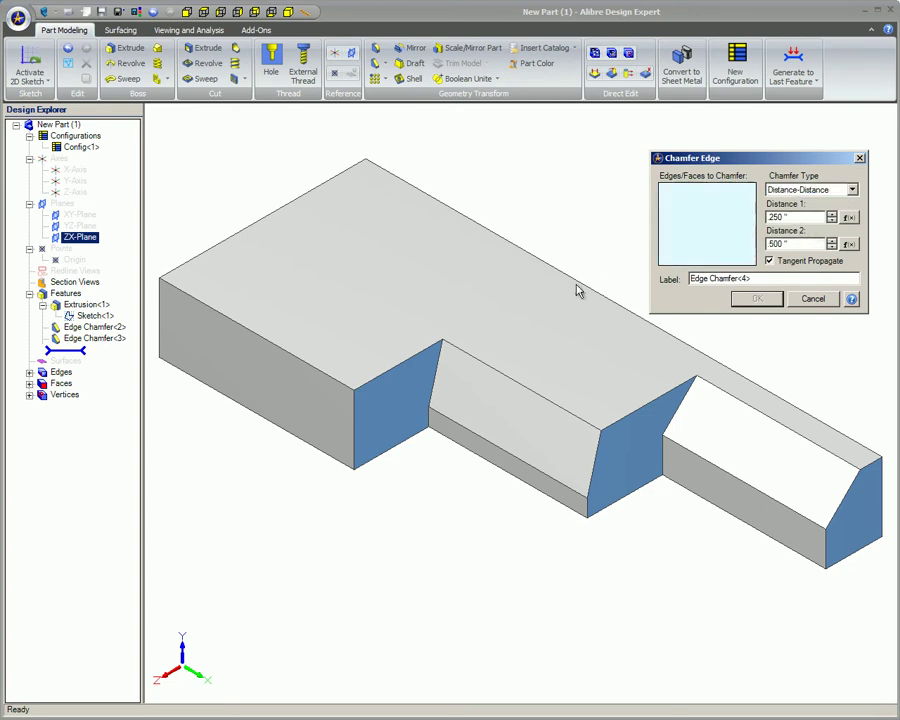
{"action": "left_click", "coordinate": [300, 364]}
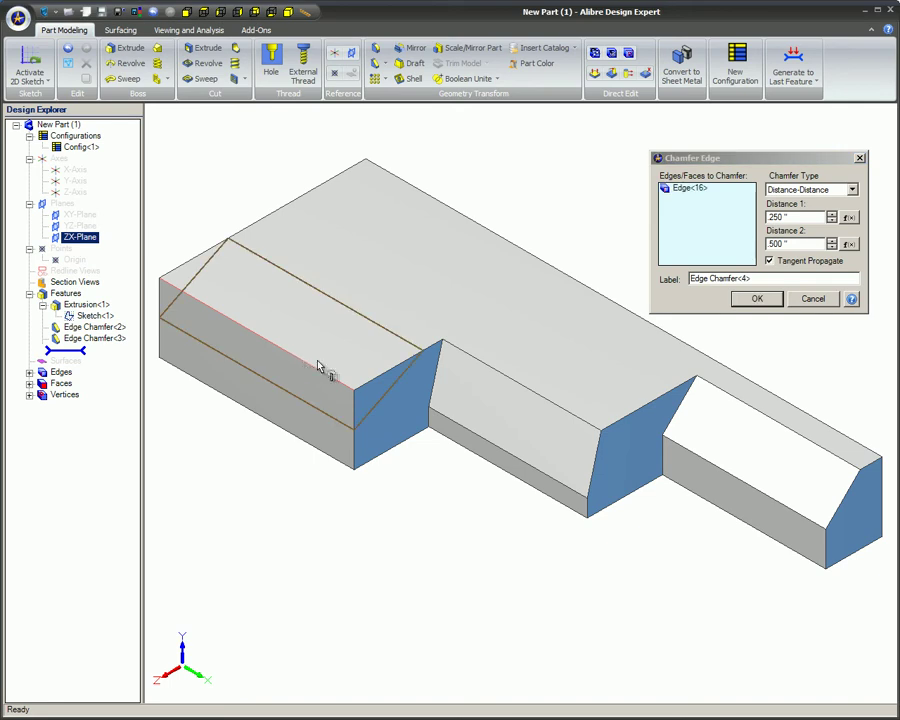
{"action": "left_click", "coordinate": [755, 299]}
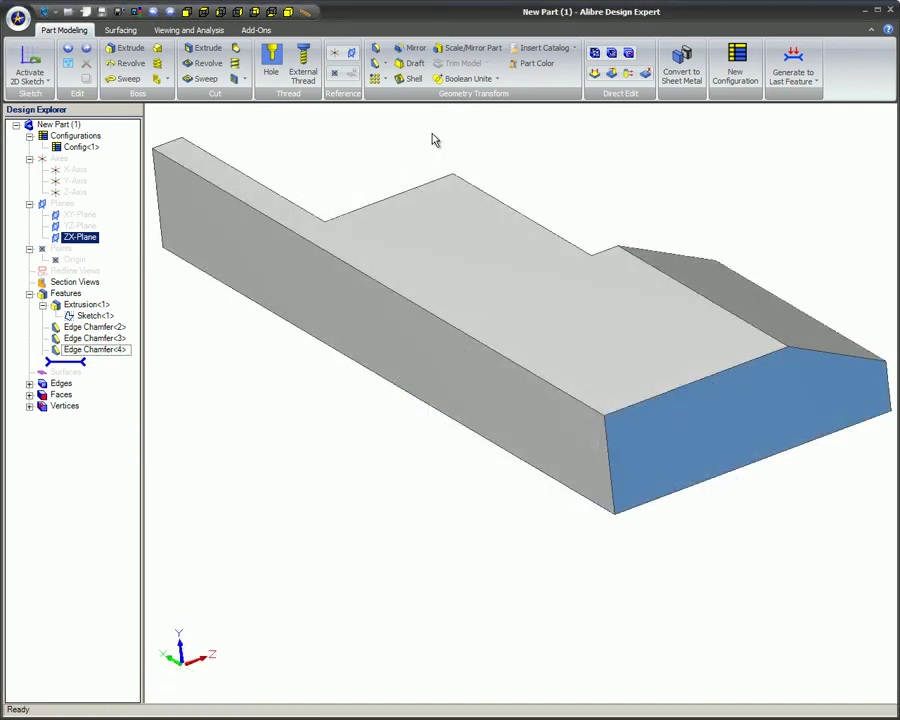
- Apply a vertex chamfer to the front corner with distances .450, 1.050 and .150
{"action": "left_click", "coordinate": [385, 63]}
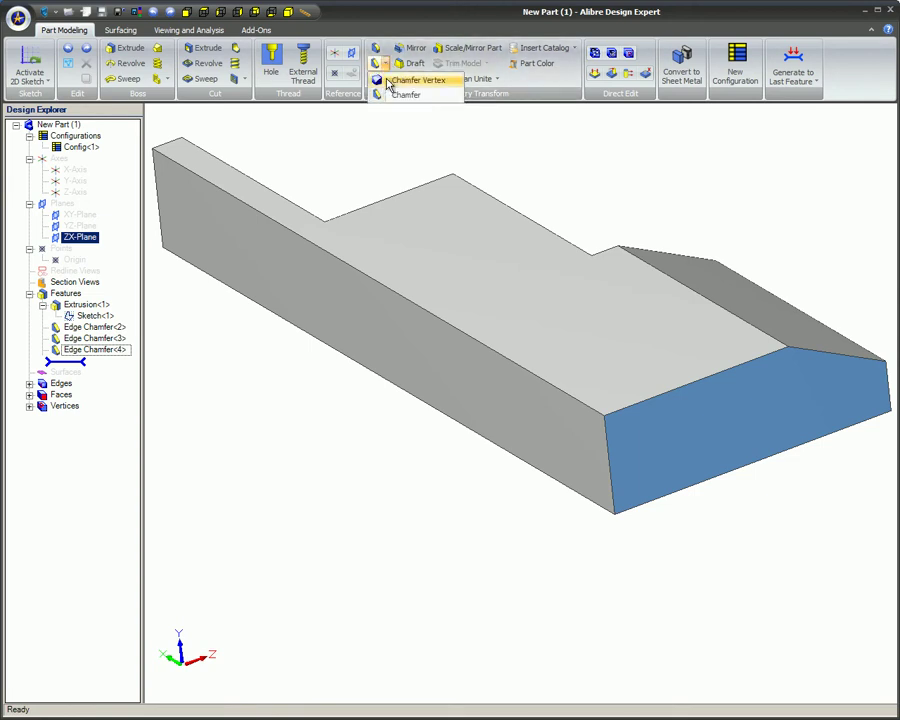
{"action": "left_click", "coordinate": [389, 82]}
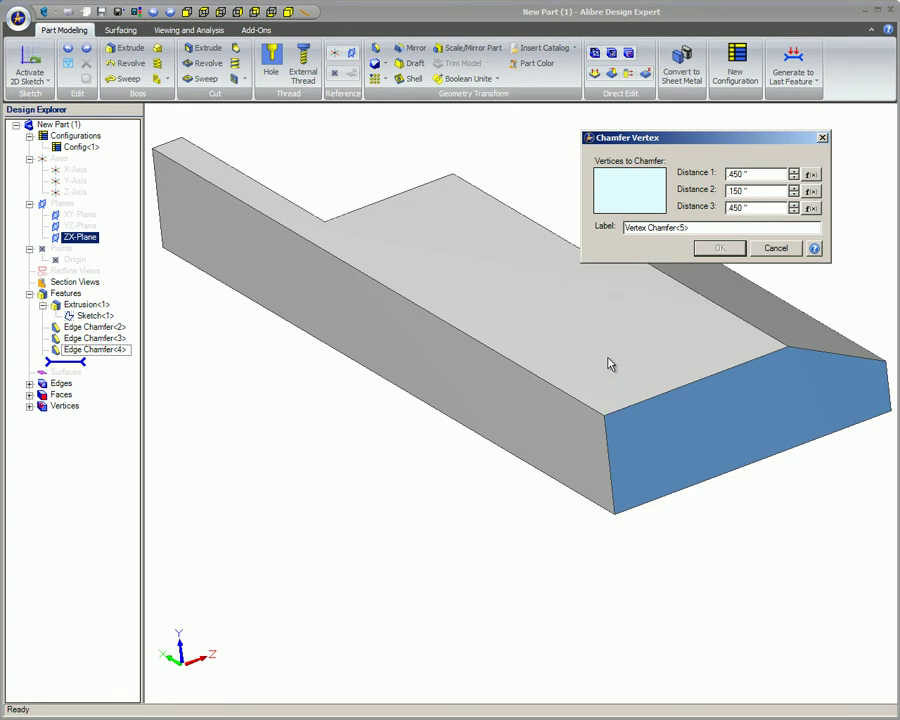
{"action": "left_click", "coordinate": [604, 420]}
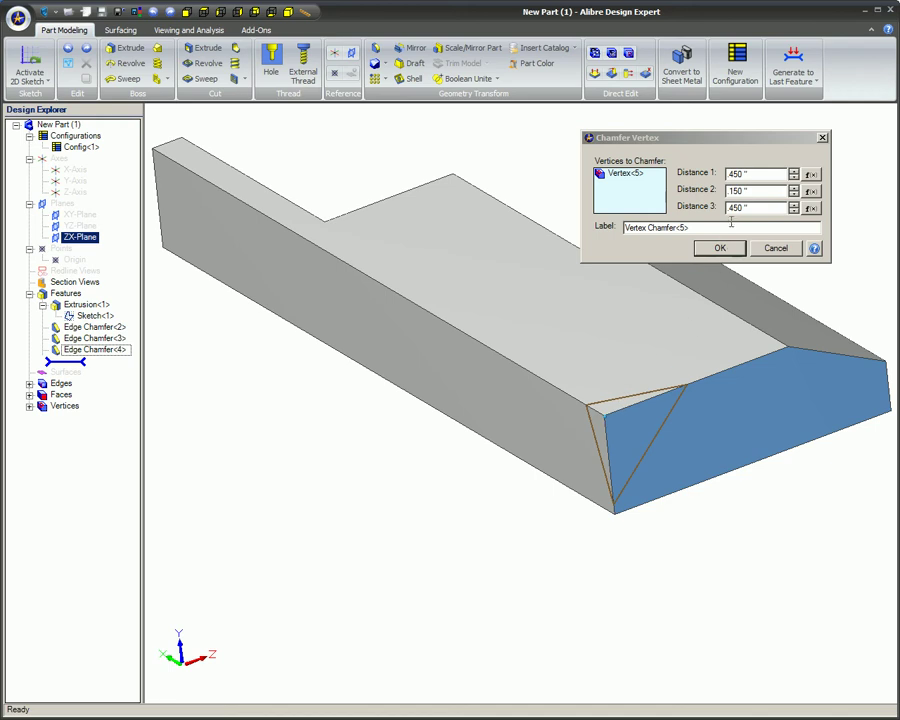
{"action": "left_click", "coordinate": [794, 195]}
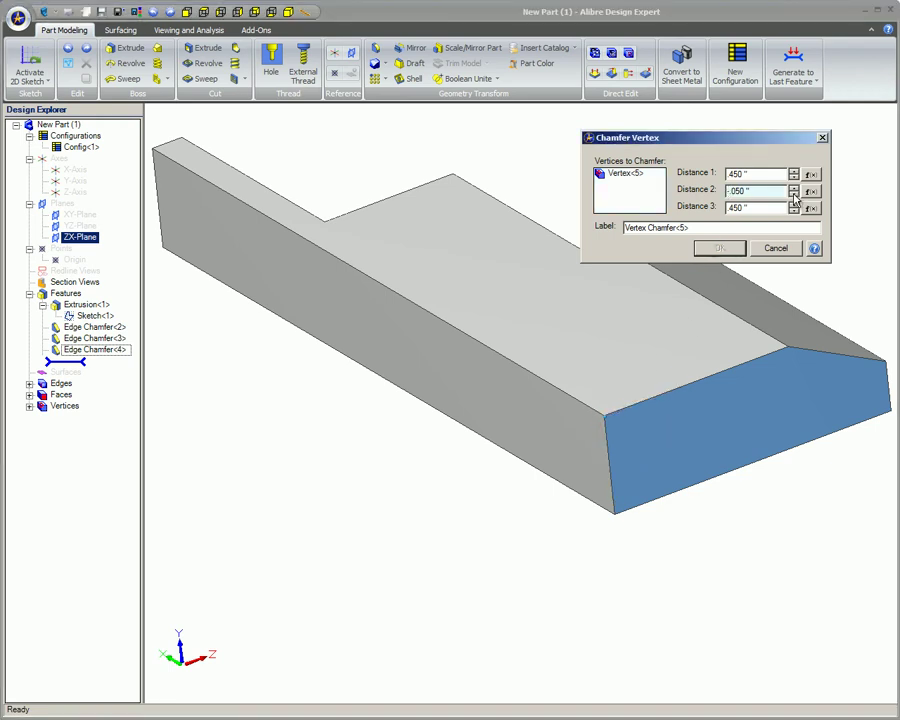
{"action": "left_click", "coordinate": [794, 188]}
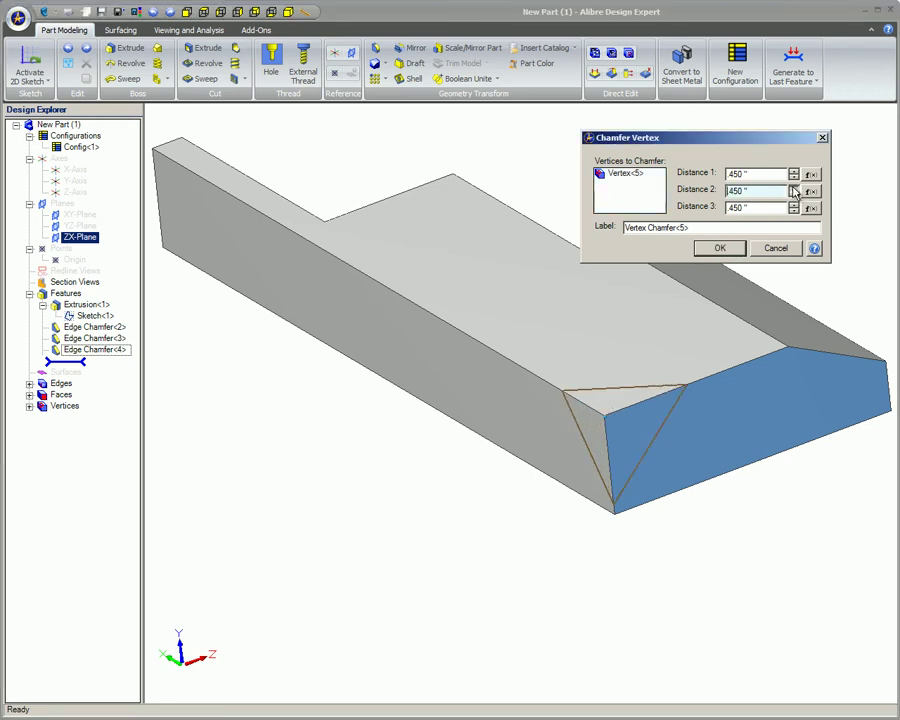
{"action": "left_click", "coordinate": [794, 187]}
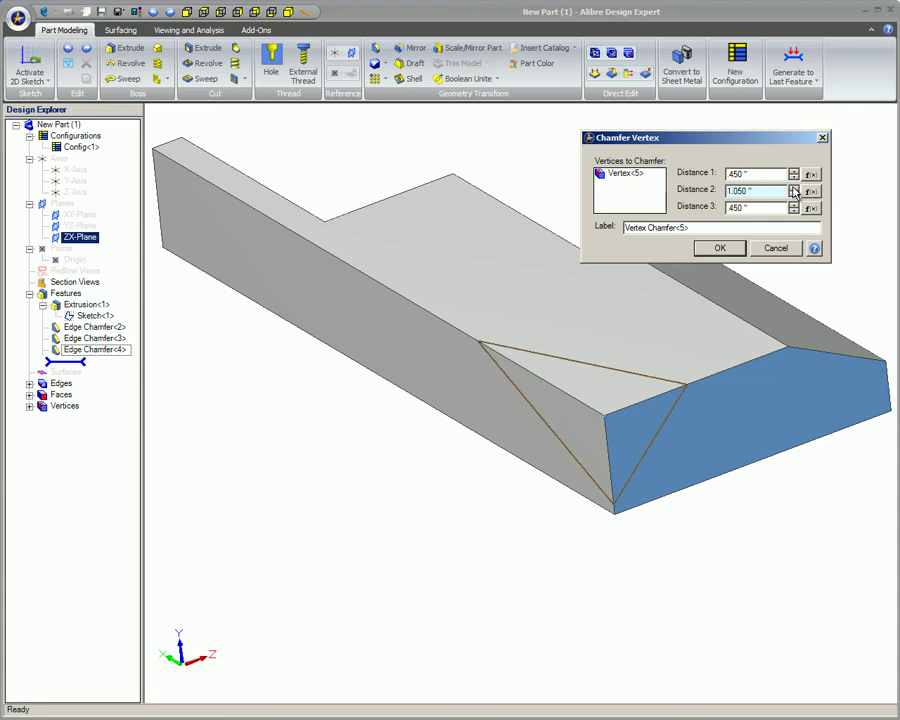
{"action": "left_click", "coordinate": [794, 211]}
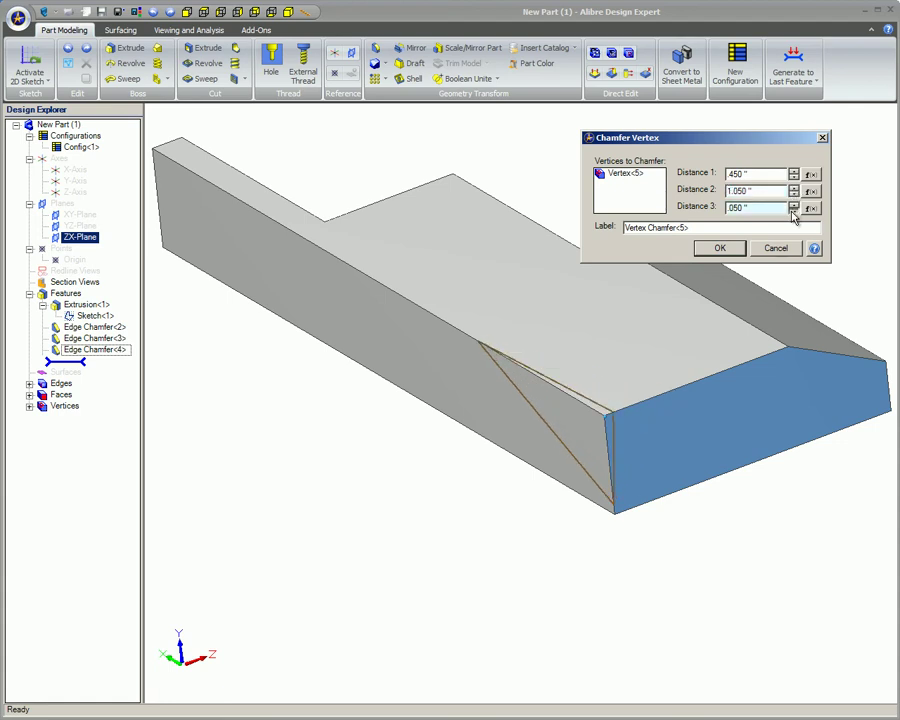
{"action": "left_click", "coordinate": [794, 204]}
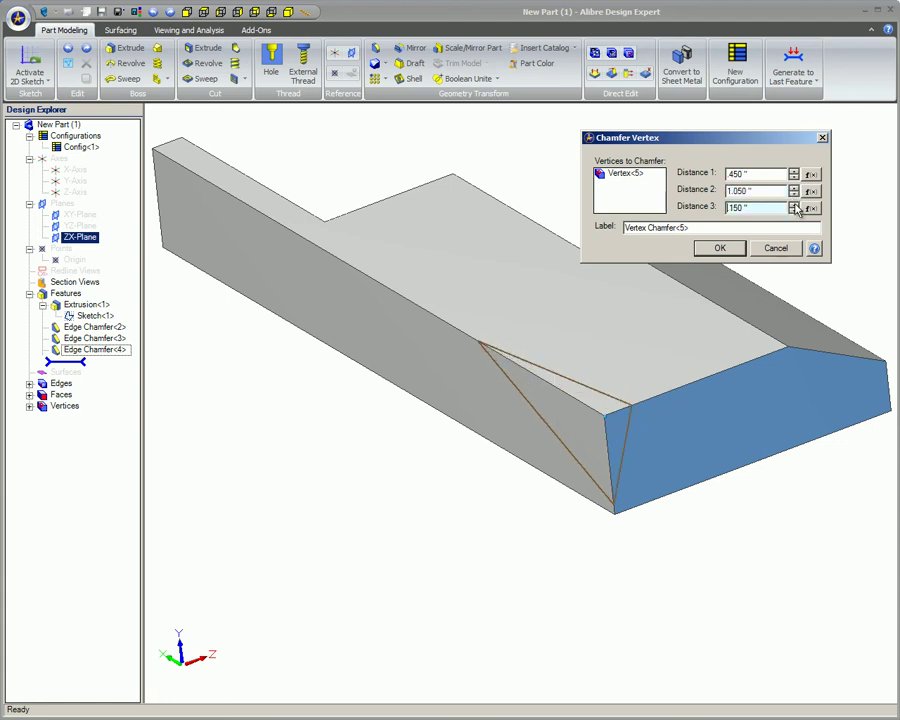
{"action": "left_click", "coordinate": [719, 248]}
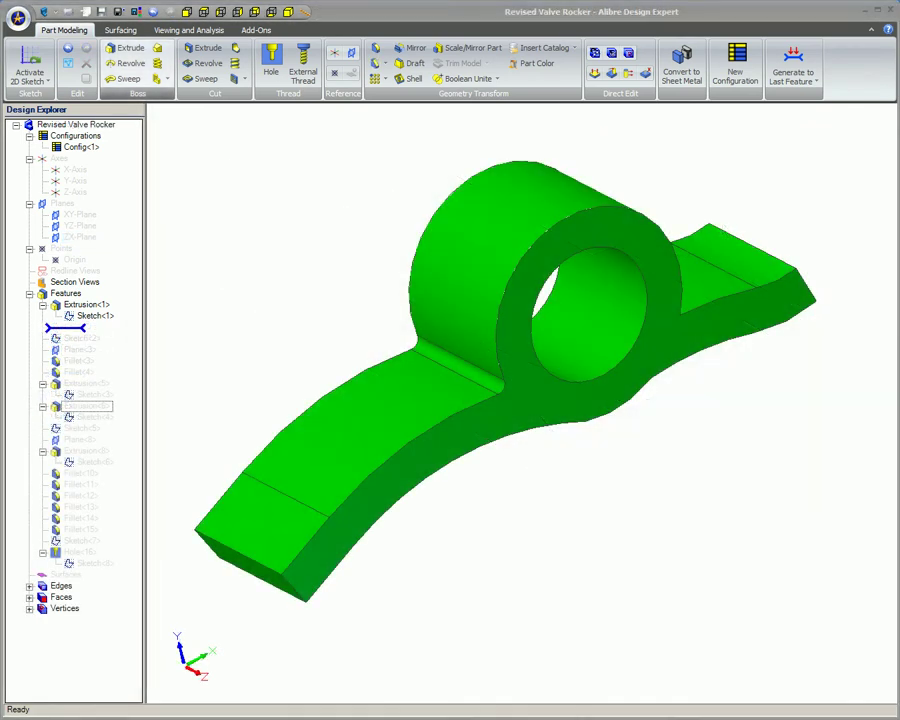
- Roll the valve rocker's history bar to the end of the tree and change to another standard view
{"action": "left_click_drag", "start_coordinate": [65, 328], "coordinate": [65, 586]}
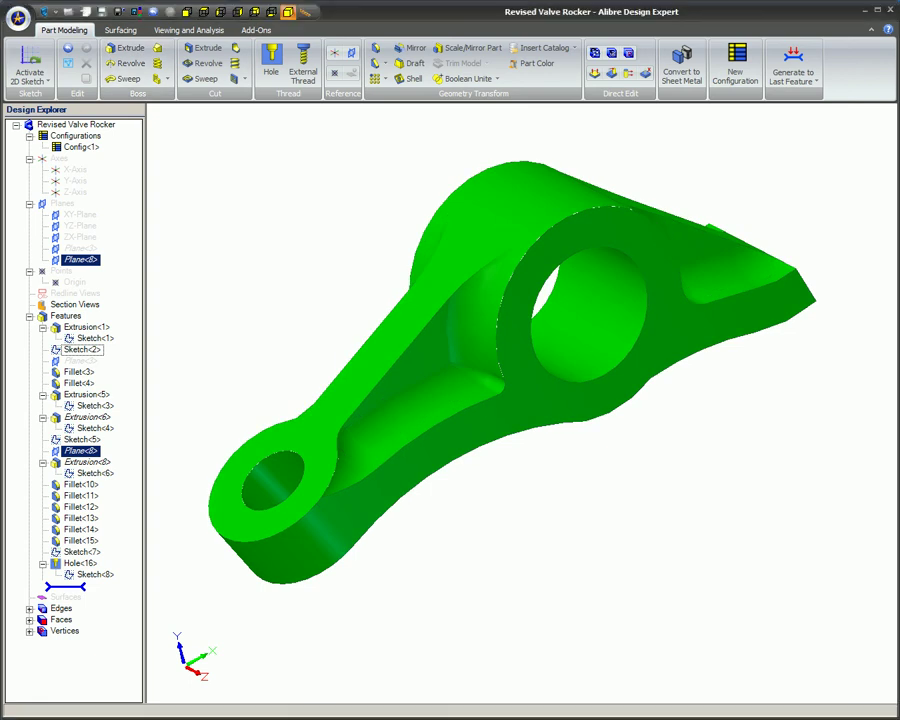
{"action": "left_click", "coordinate": [288, 11]}
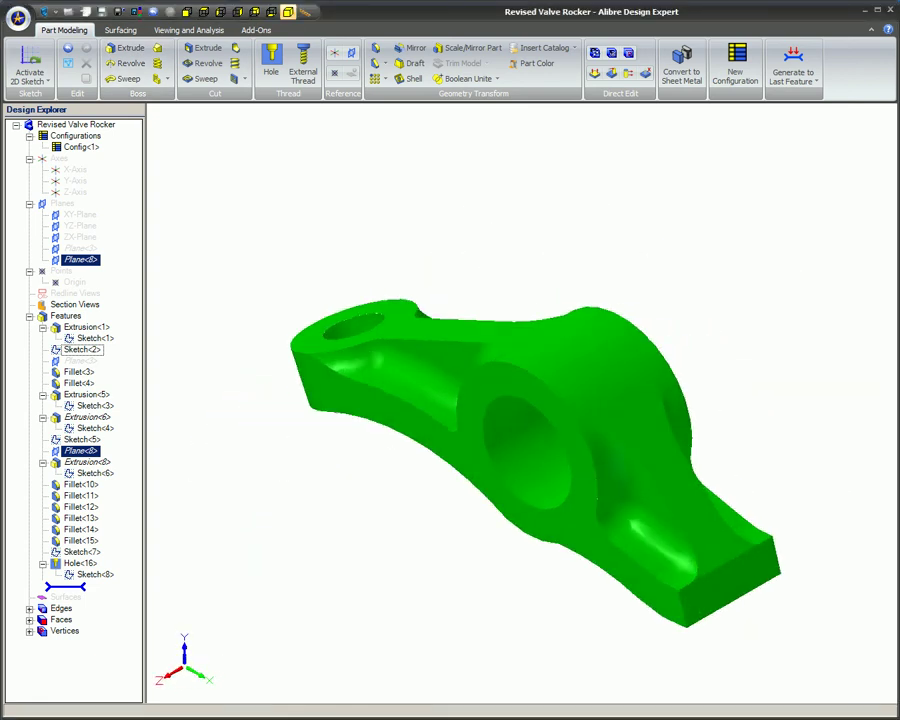